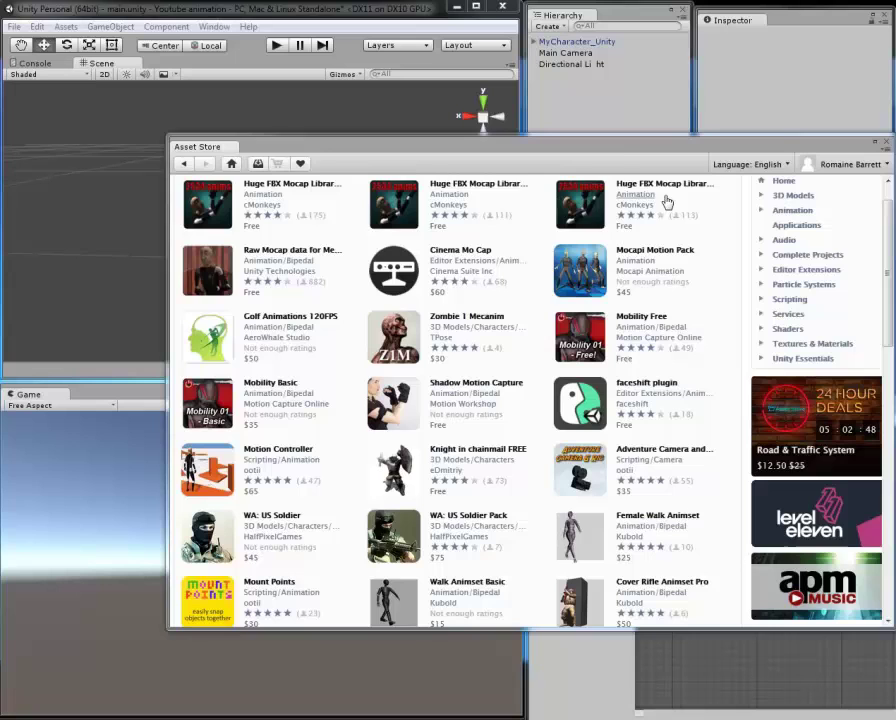
Step: Reposition the Asset Store window, browse the mocap search results, then close the Asset Store
{"action": "left_click_drag", "start_coordinate": [616, 148], "coordinate": [542, 162]}
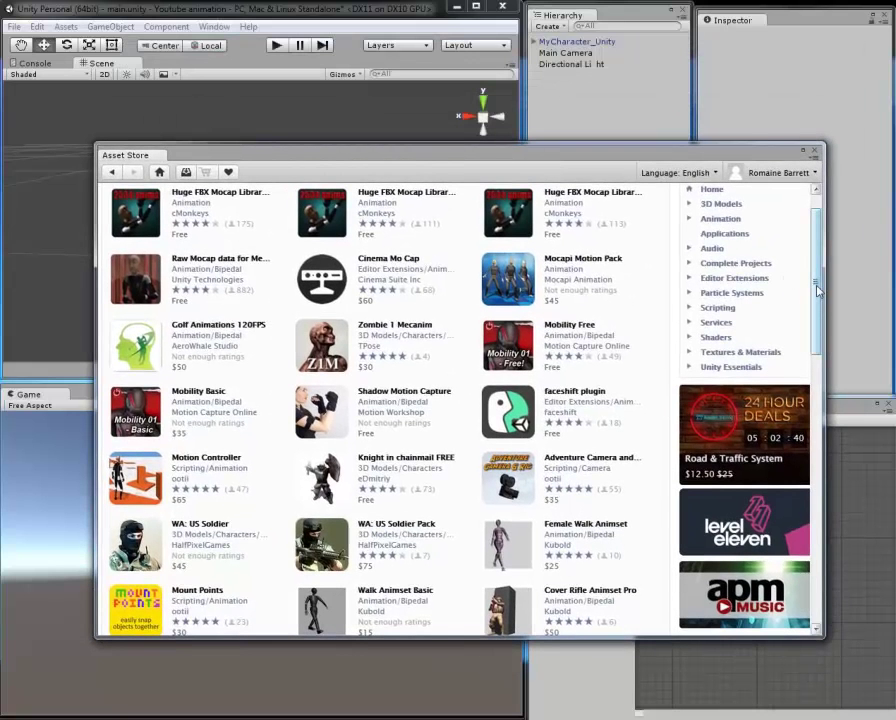
{"action": "scroll", "coordinate": [817, 285], "scroll_direction": "up", "scroll_amount": 2}
{"action": "left_click", "coordinate": [734, 200]}
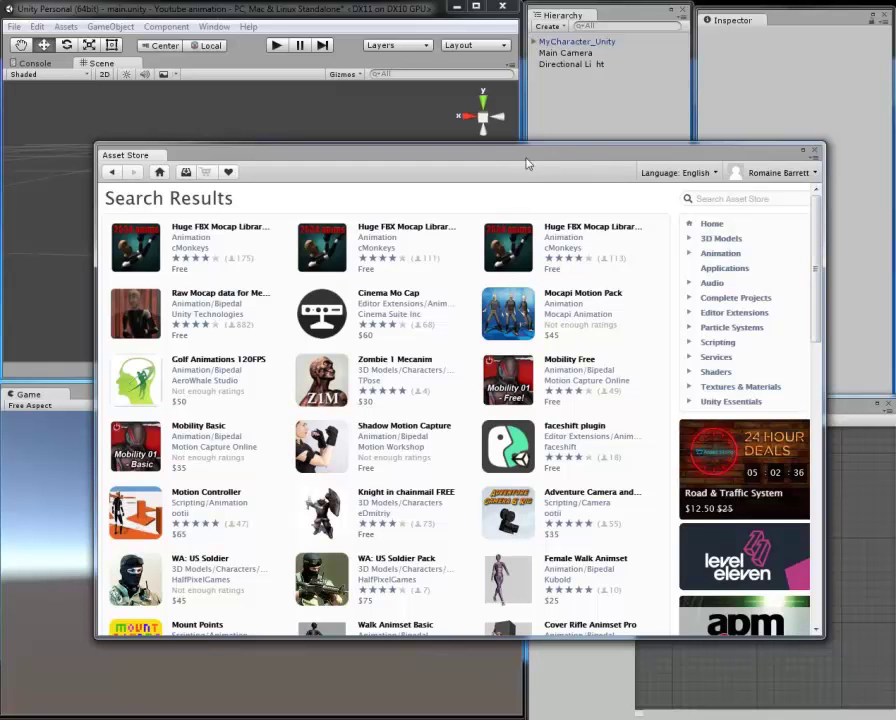
{"action": "left_click_drag", "start_coordinate": [526, 160], "coordinate": [531, 200]}
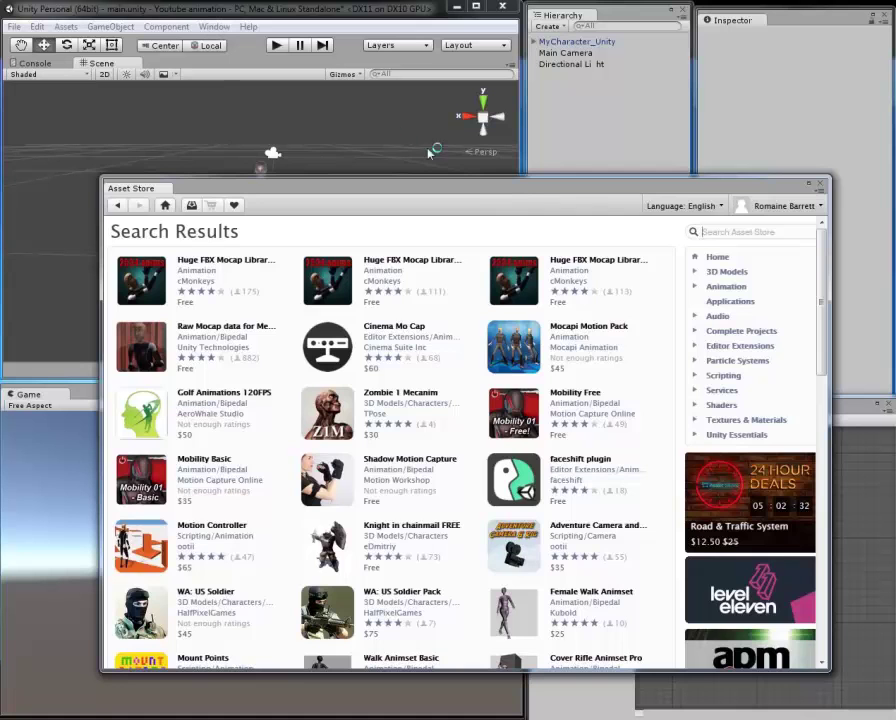
{"action": "left_click_drag", "start_coordinate": [476, 190], "coordinate": [484, 160]}
{"action": "left_click", "coordinate": [712, 200]}
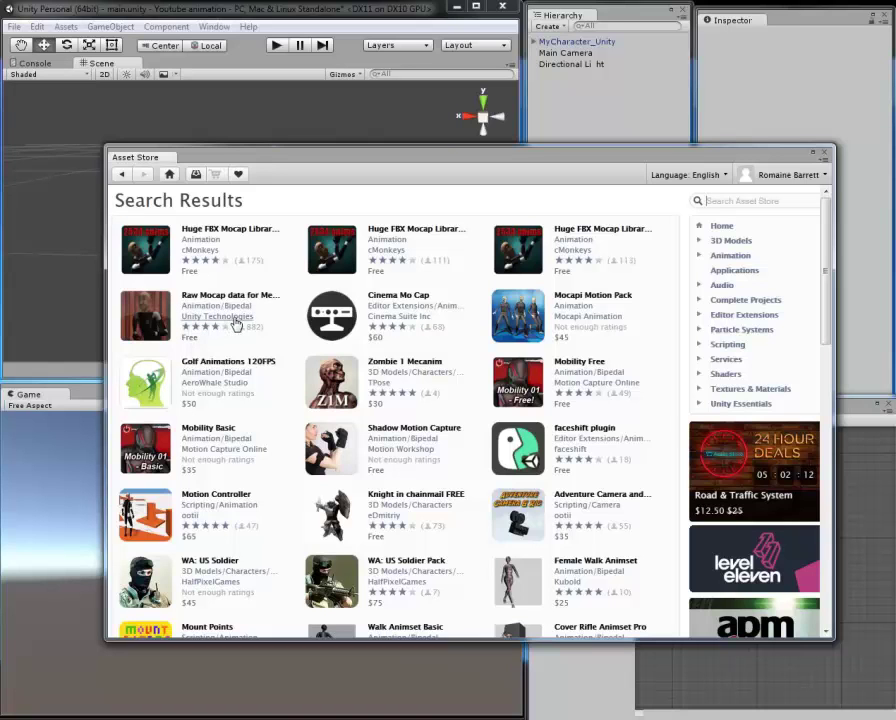
{"action": "left_click", "coordinate": [826, 155]}
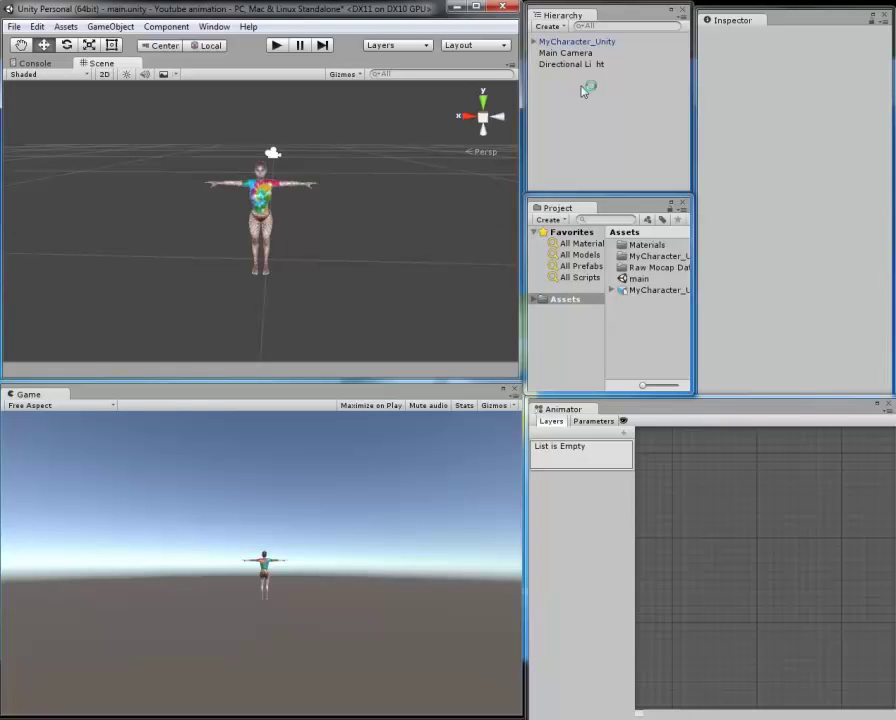
{"action": "left_click", "coordinate": [647, 291]}
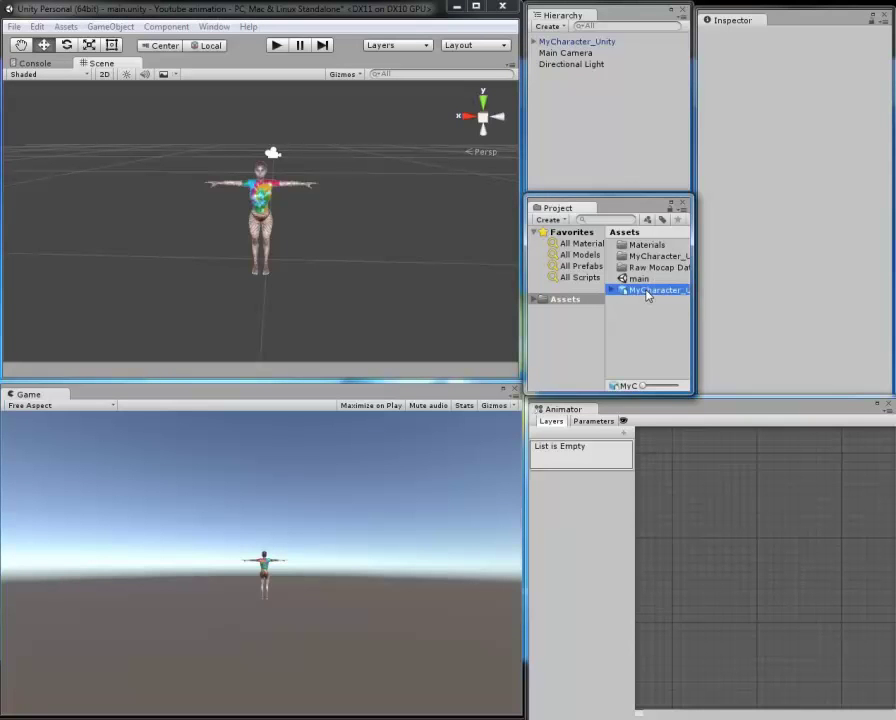
{"action": "left_click", "coordinate": [797, 68]}
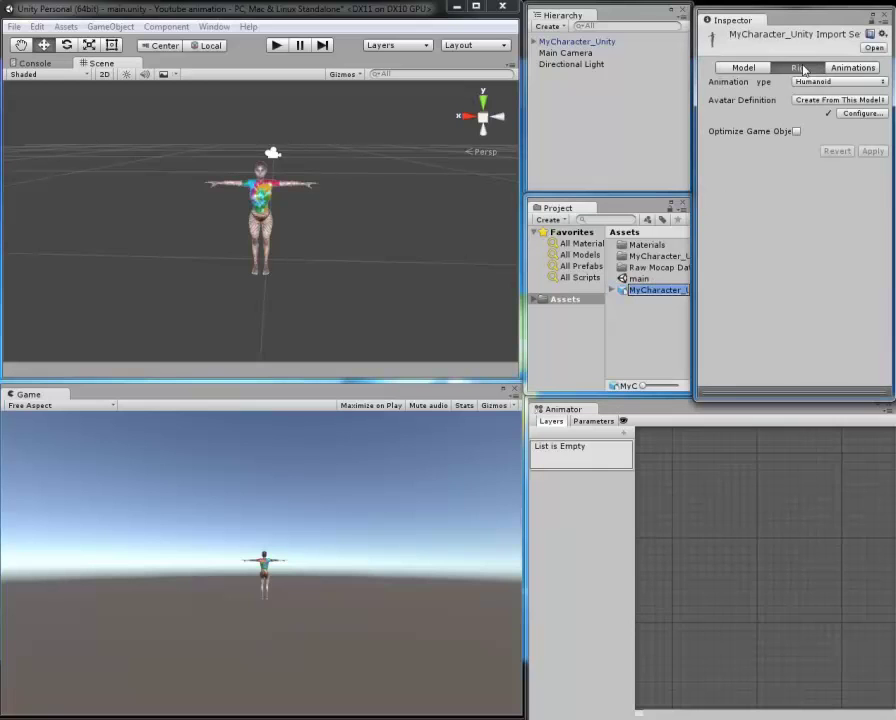
{"action": "left_click", "coordinate": [832, 82]}
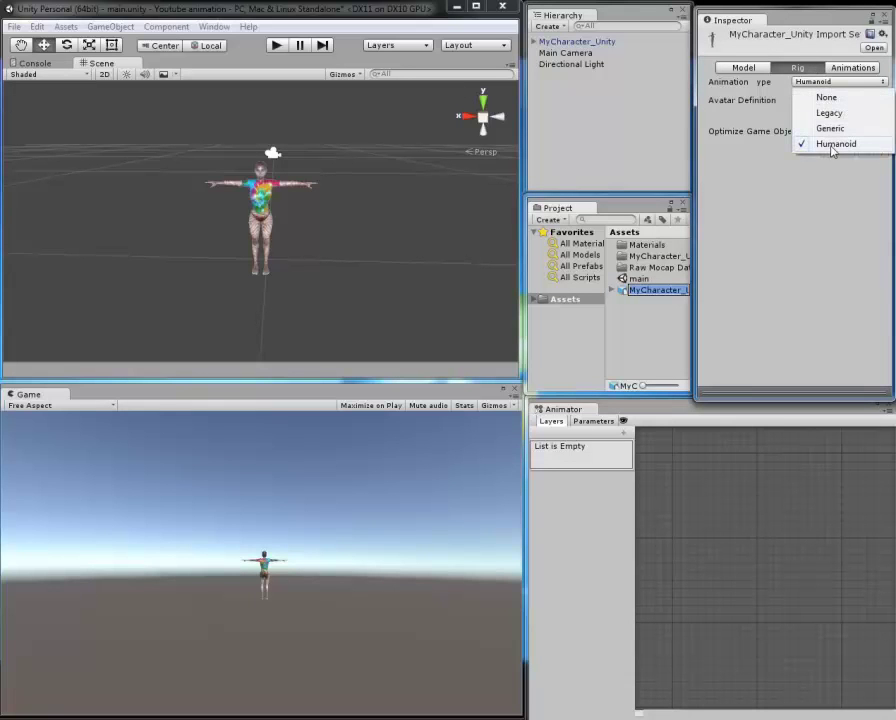
{"action": "left_click", "coordinate": [761, 193]}
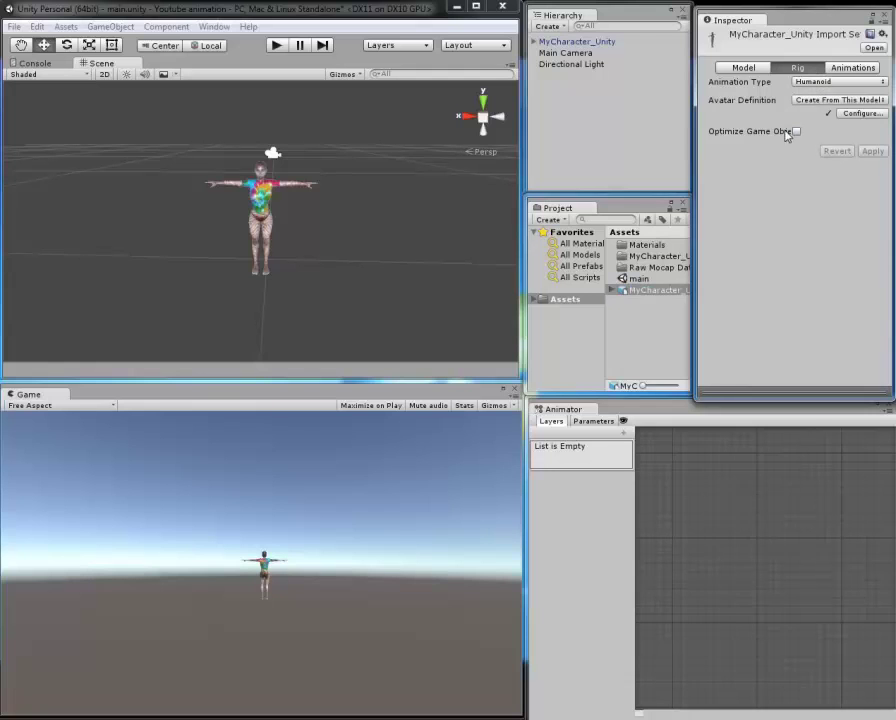
{"action": "left_click", "coordinate": [640, 336]}
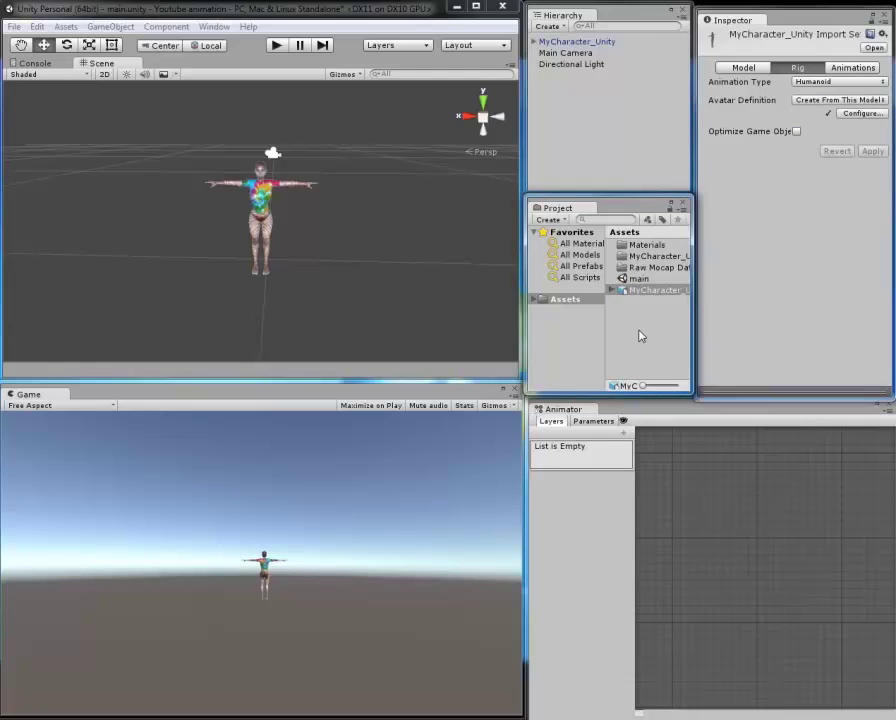
Step: Look inside the Raw Mocap Data folder, then return to the top-level Assets folder
{"action": "double_click", "coordinate": [640, 268]}
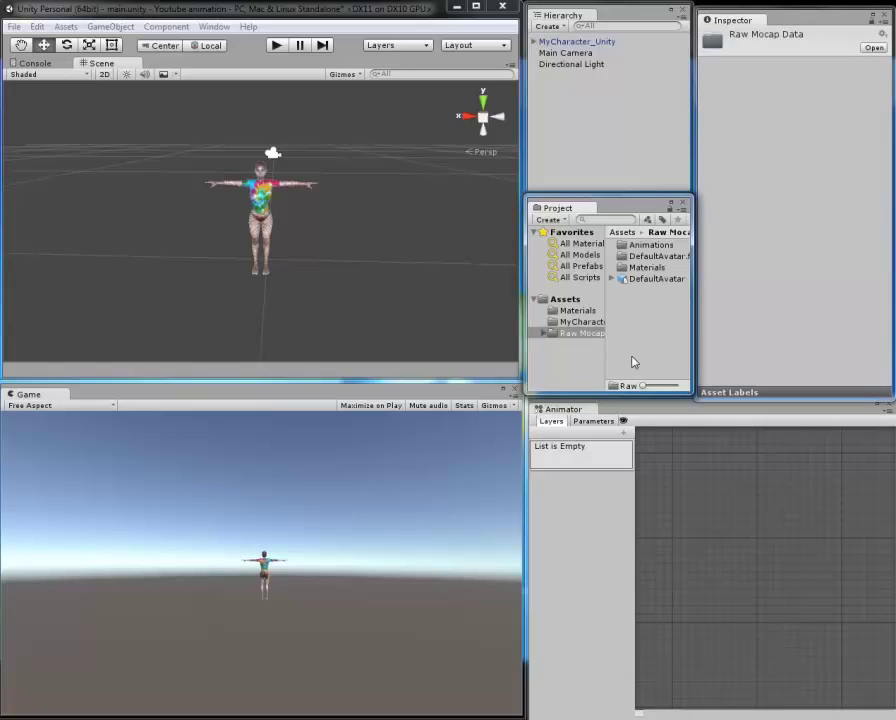
{"action": "left_click", "coordinate": [578, 142]}
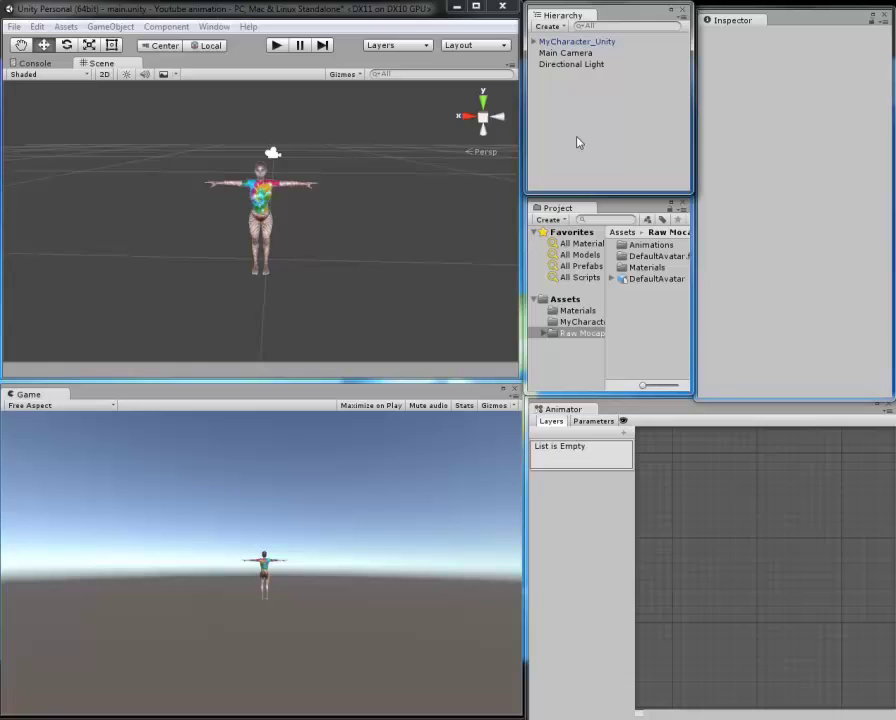
{"action": "left_click", "coordinate": [564, 299]}
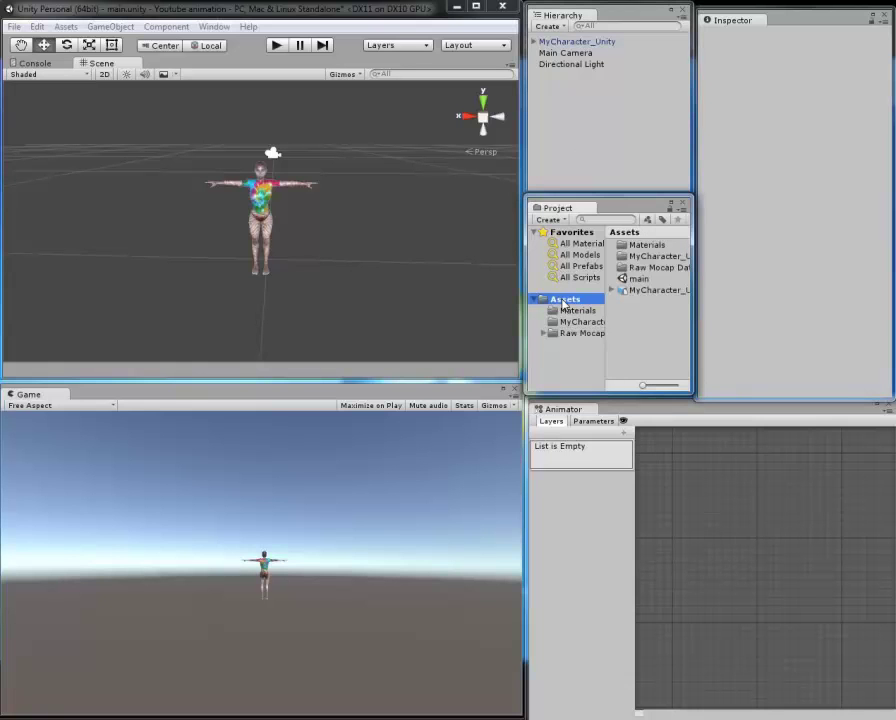
Step: Create an Animator Controller in Assets named New Animator, then select MyCharacter_Unity
{"action": "right_click", "coordinate": [622, 338]}
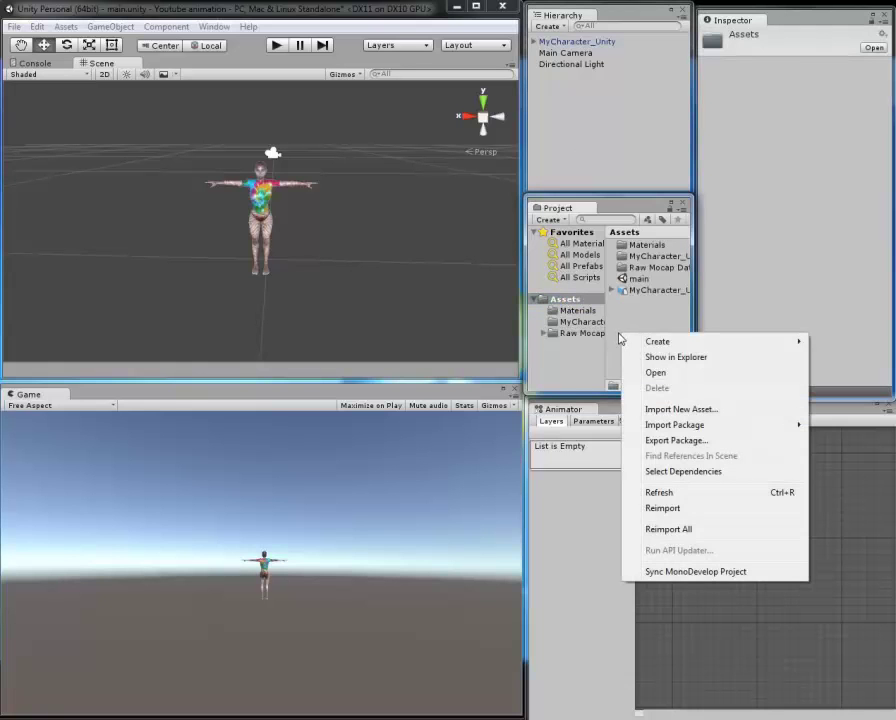
{"action": "mouse_move", "coordinate": [672, 344]}
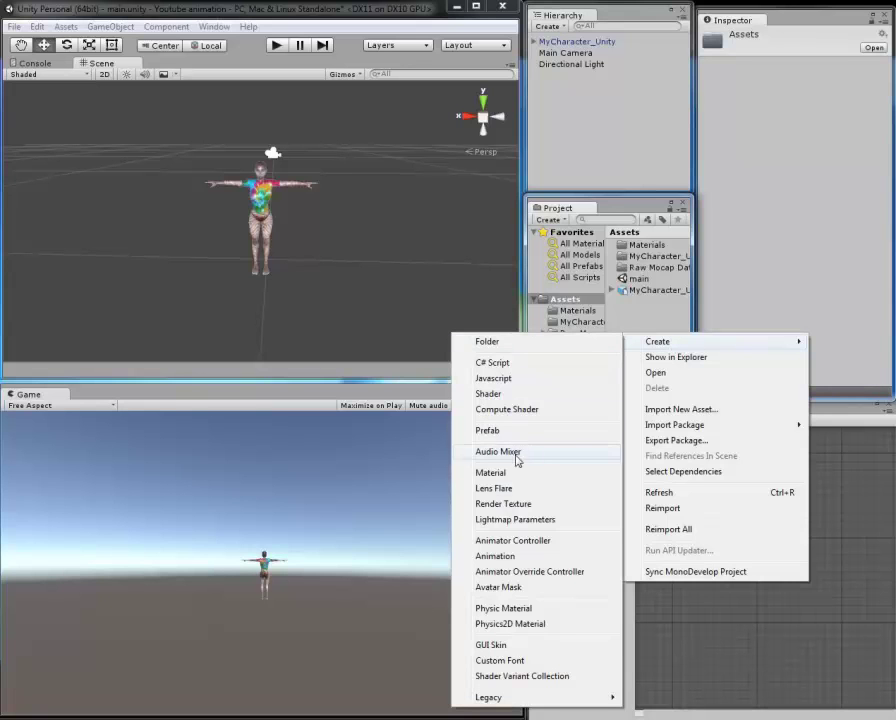
{"action": "left_click", "coordinate": [497, 541]}
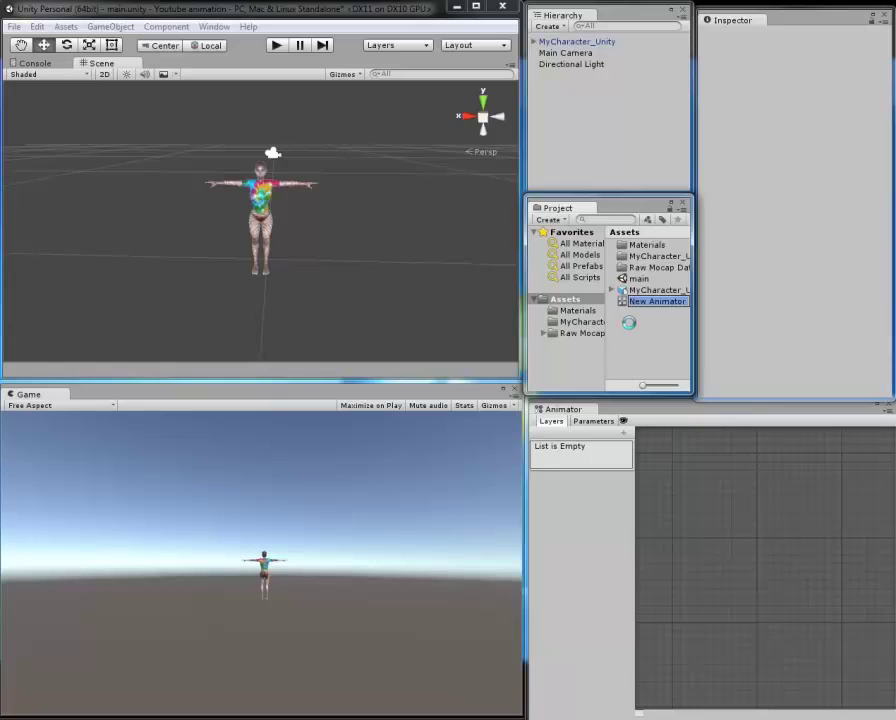
{"action": "left_click", "coordinate": [632, 338]}
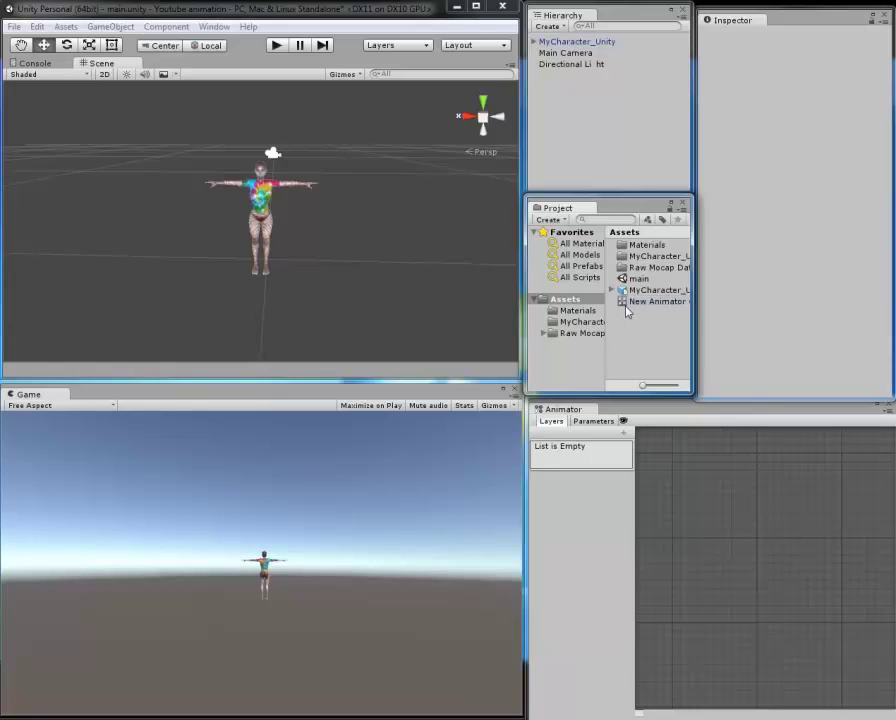
{"action": "left_click", "coordinate": [578, 42]}
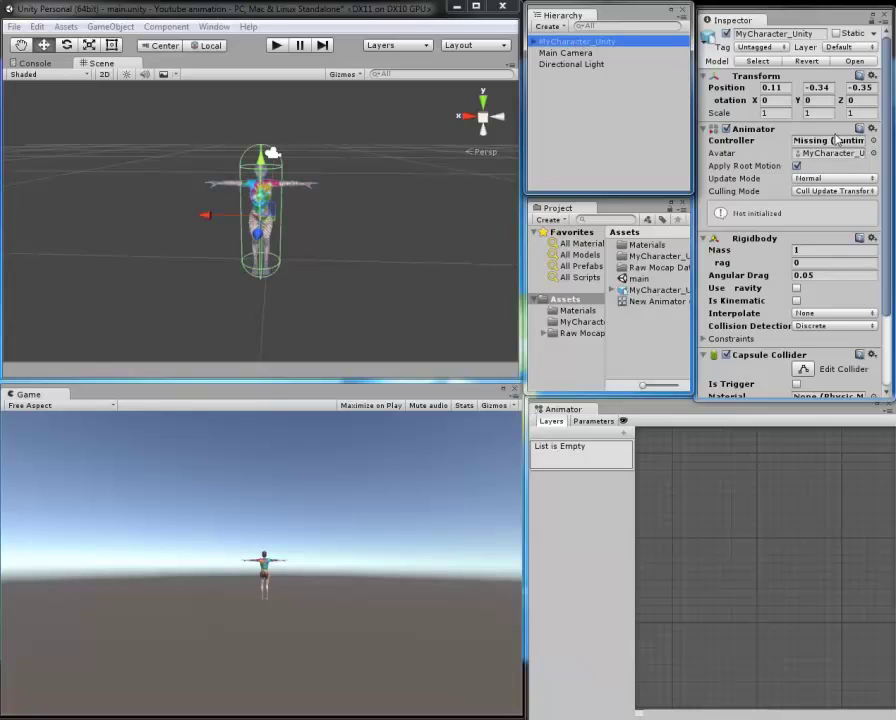
Step: Open New Animator in the Animator window and recentre its Any State and Entry nodes
{"action": "left_click", "coordinate": [639, 304]}
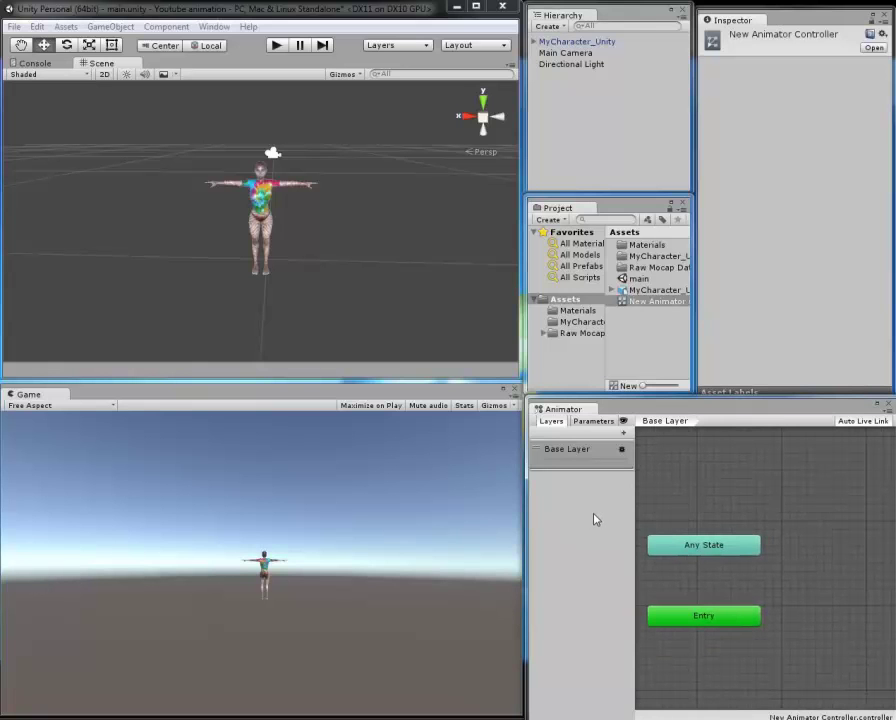
{"action": "middle_click_drag", "start_coordinate": [718, 478], "coordinate": [813, 459]}
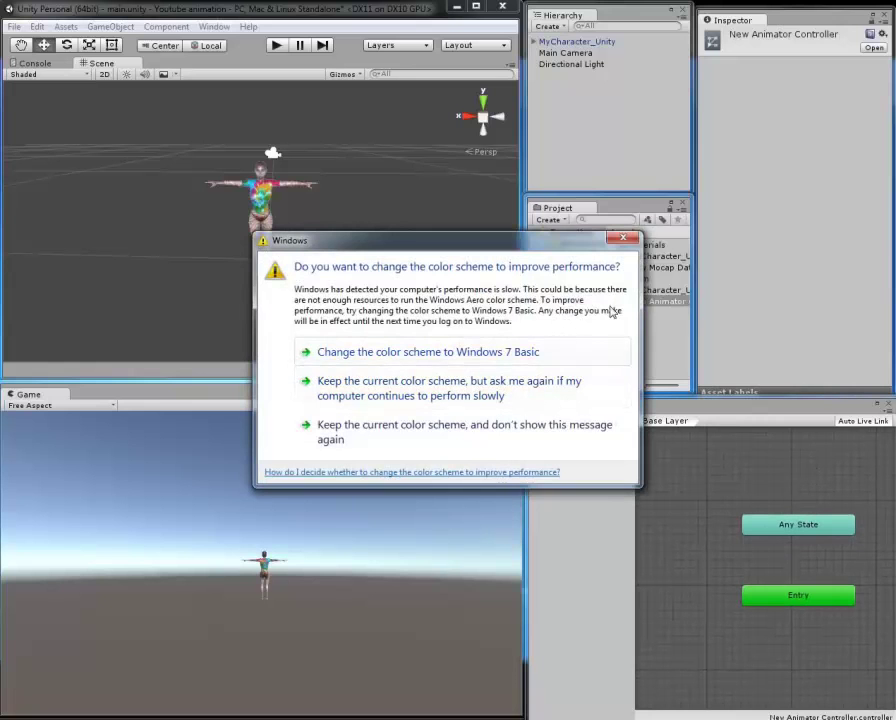
Step: Browse Raw Mocap's Animations > Idle folder and select the Idle_Neutral clip
{"action": "key", "text": "Escape"}
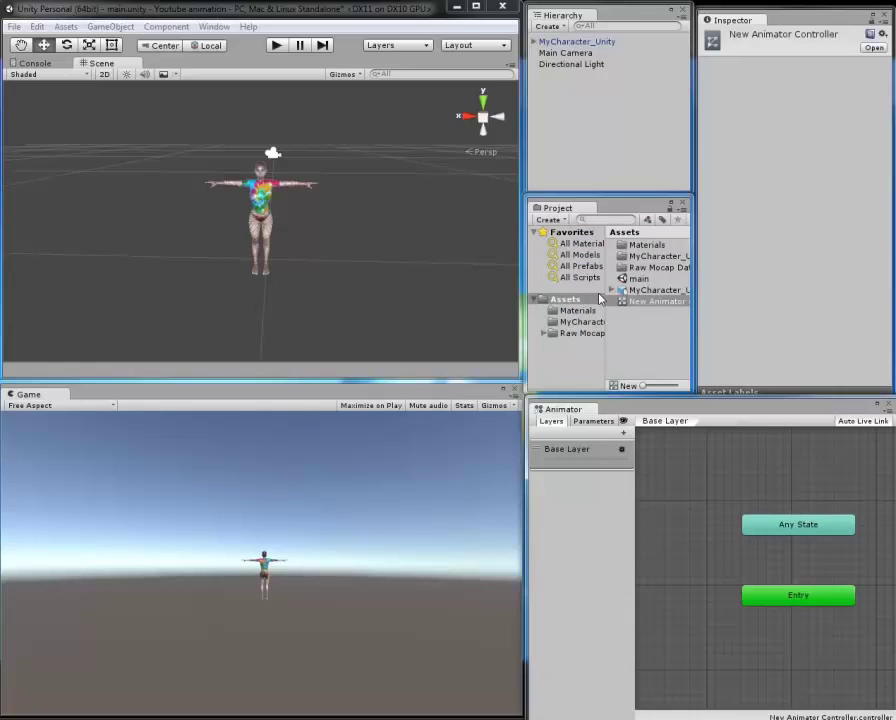
{"action": "left_click", "coordinate": [544, 333]}
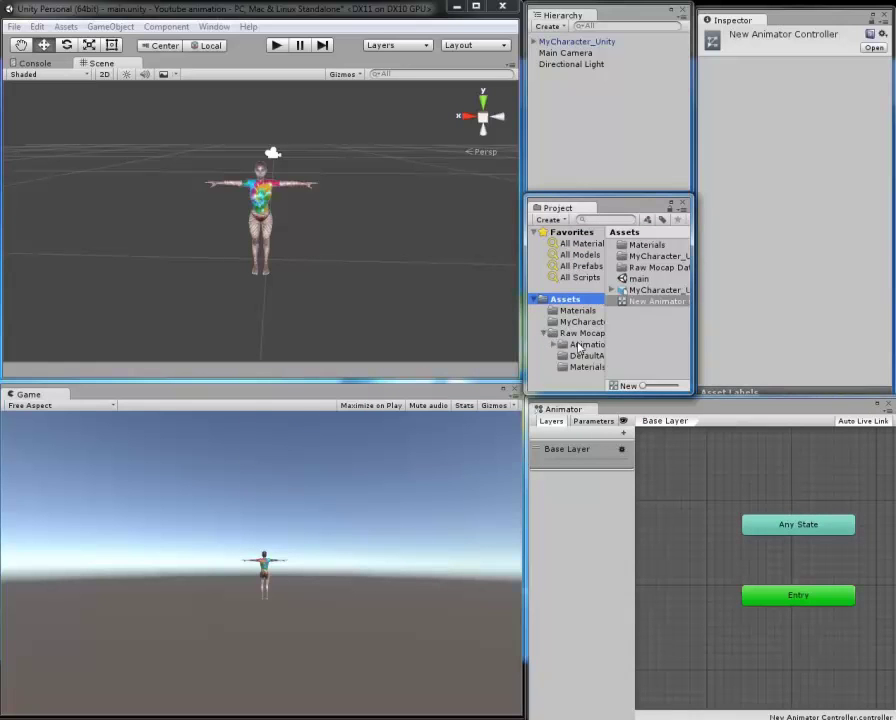
{"action": "left_click", "coordinate": [575, 346]}
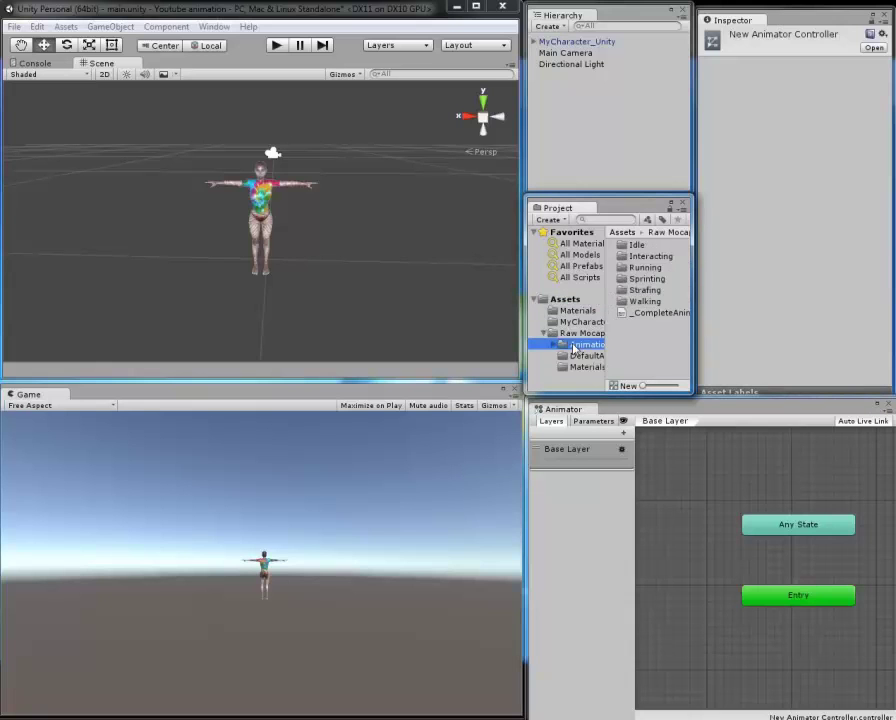
{"action": "double_click", "coordinate": [636, 245]}
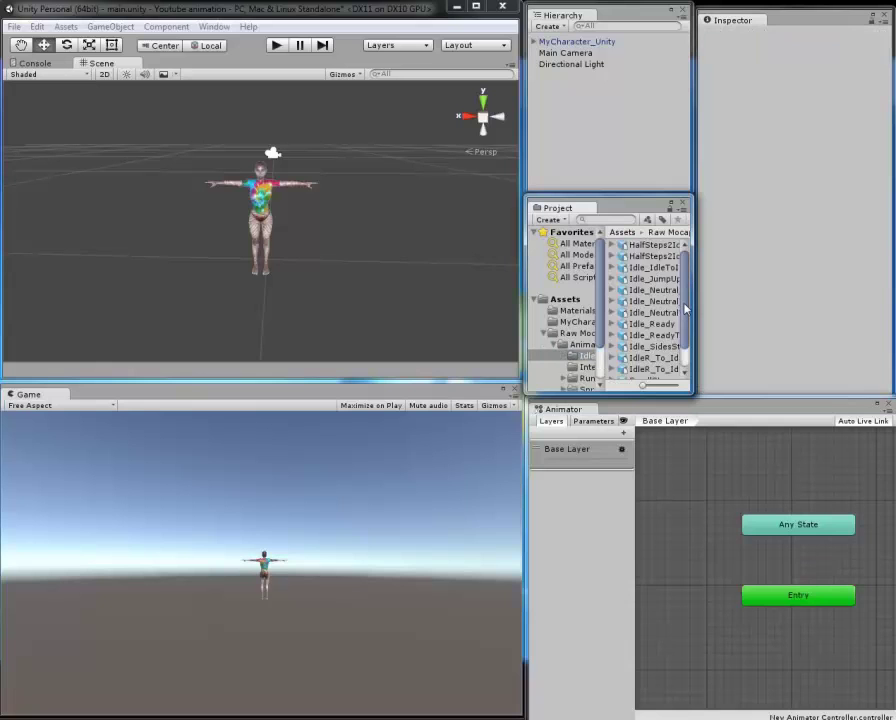
{"action": "scroll", "coordinate": [650, 295], "scroll_direction": "down", "scroll_amount": 1}
{"action": "left_click", "coordinate": [645, 284]}
Step: Drop Idle_Neutral into the Animator graph as the default state, then show the Assets folder
{"action": "left_click_drag", "start_coordinate": [645, 287], "coordinate": [715, 592]}
{"action": "left_click_drag", "start_coordinate": [706, 637], "coordinate": [706, 637]}
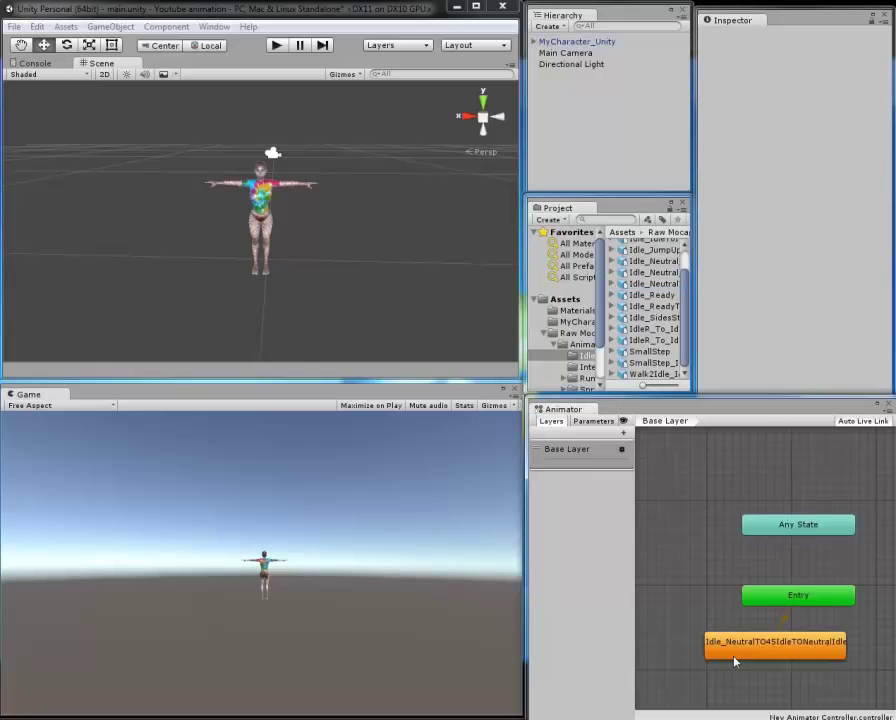
{"action": "left_click_drag", "start_coordinate": [747, 657], "coordinate": [767, 658]}
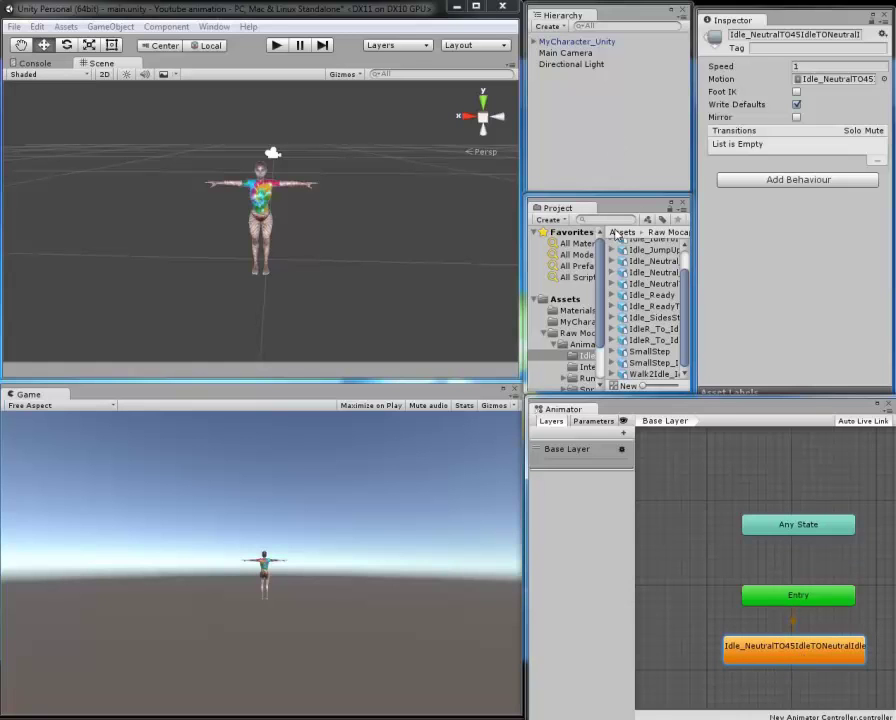
{"action": "left_click", "coordinate": [558, 300]}
Step: Assign New Animator to MyCharacter_Unity's Animator Controller field in the Inspector
{"action": "left_click", "coordinate": [650, 334]}
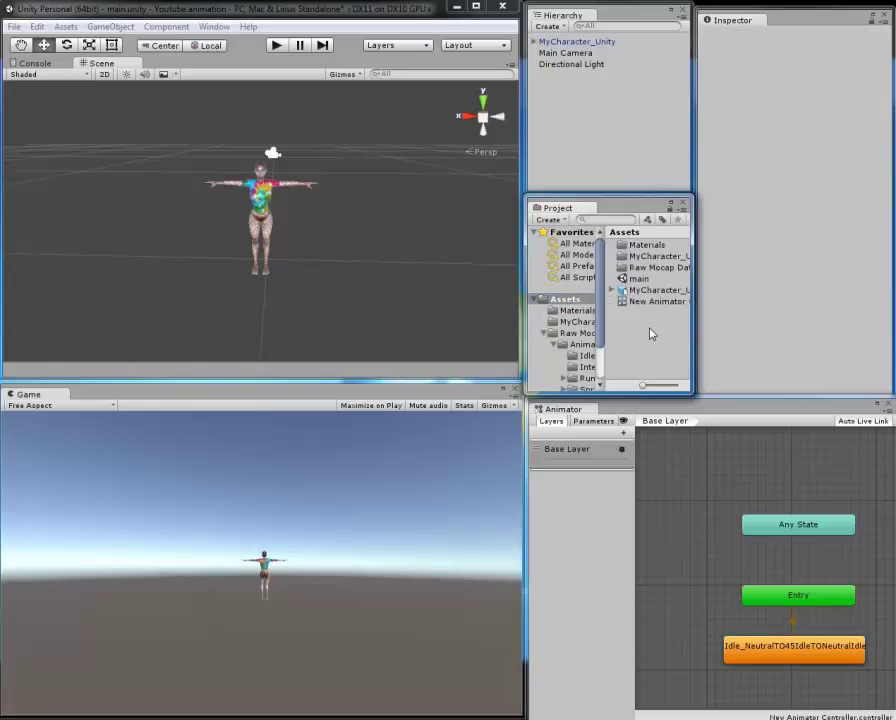
{"action": "left_click", "coordinate": [577, 41]}
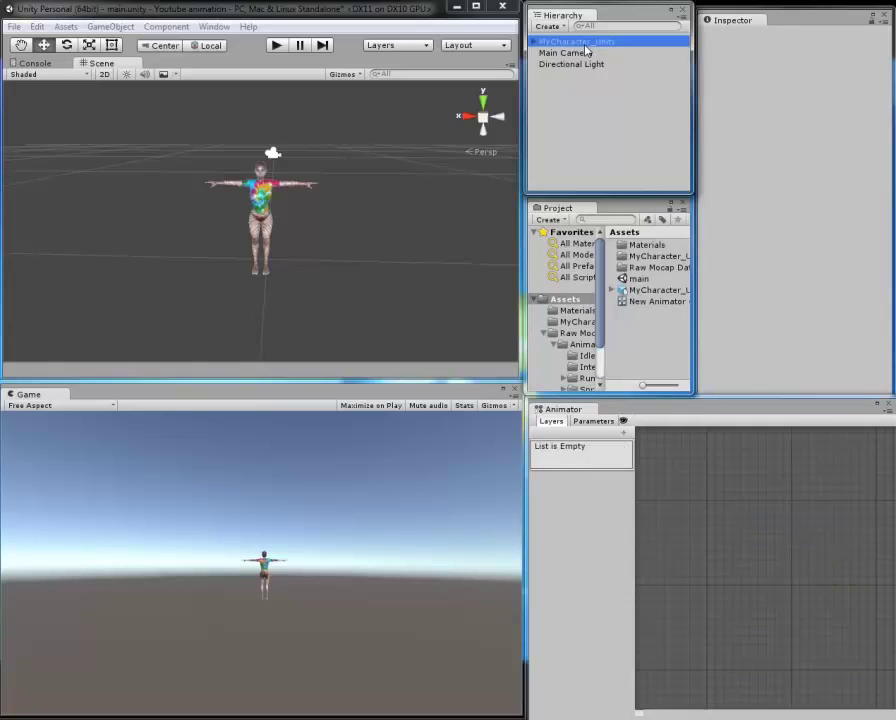
{"action": "left_click_drag", "start_coordinate": [640, 301], "coordinate": [894, 313]}
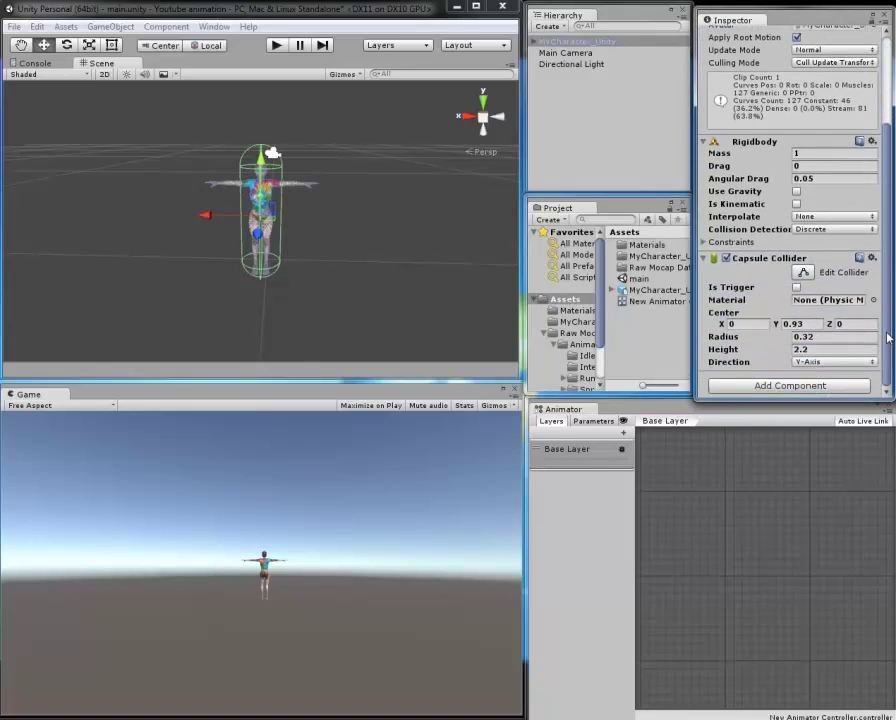
{"action": "scroll", "coordinate": [868, 148], "scroll_direction": "up", "scroll_amount": 5}
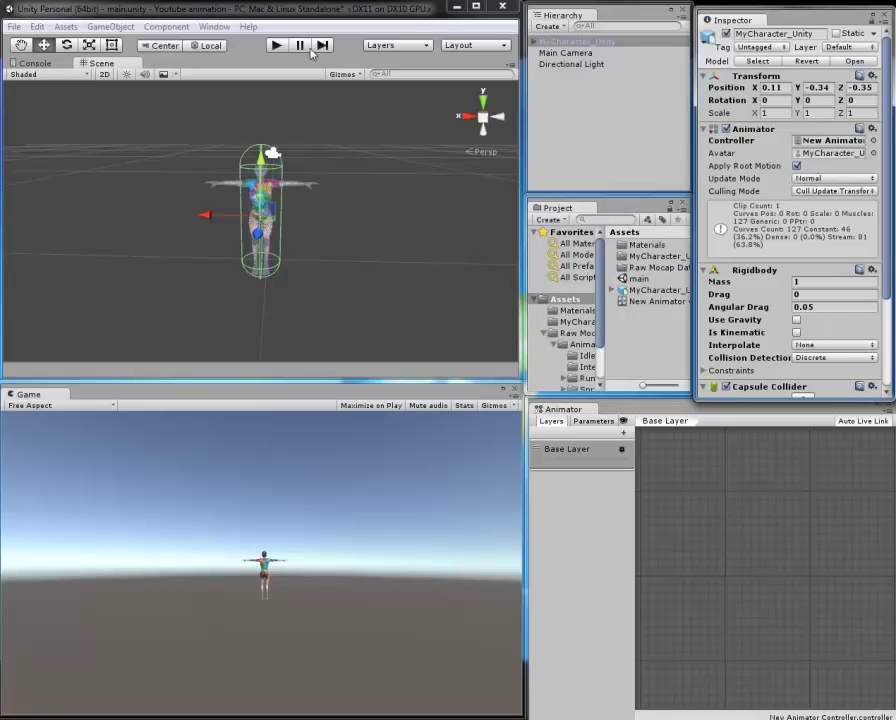
Step: Enter Play mode to watch the character idle, then open the Idle animations folder
{"action": "left_click", "coordinate": [276, 45]}
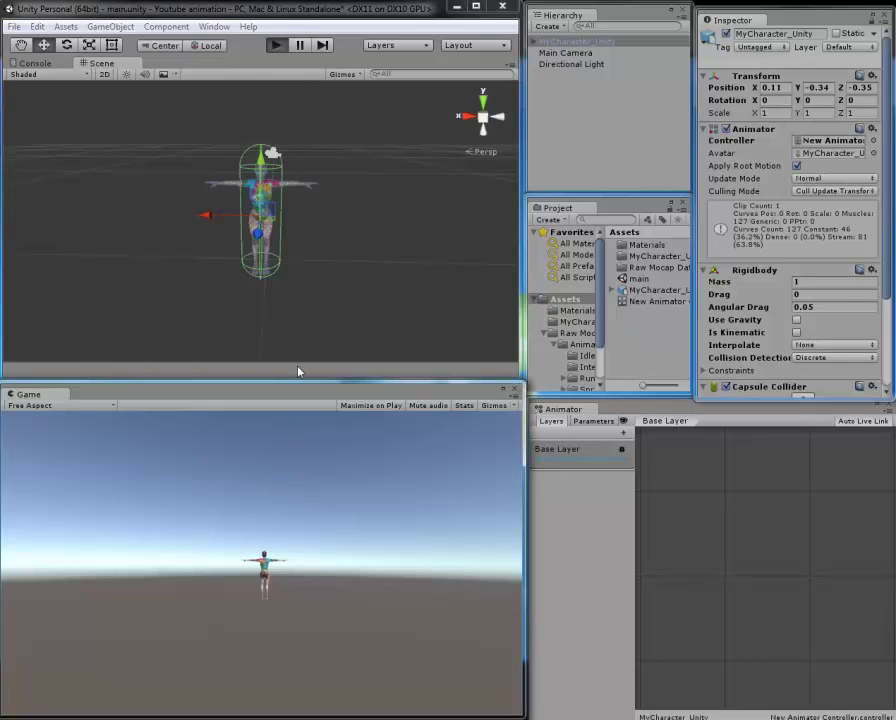
{"action": "key", "text": "ctrl+p"}
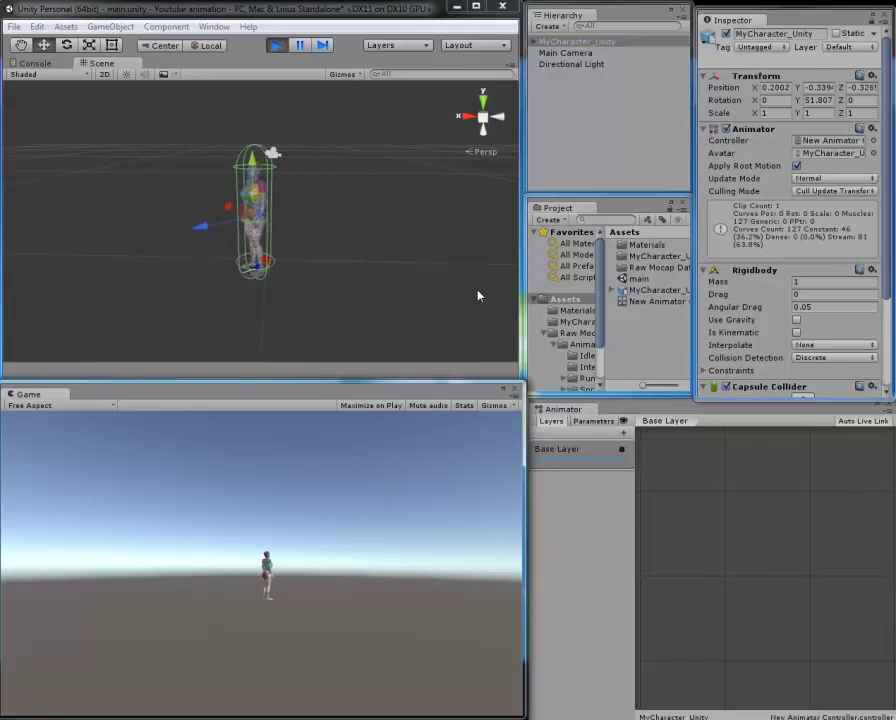
{"action": "left_click", "coordinate": [586, 356]}
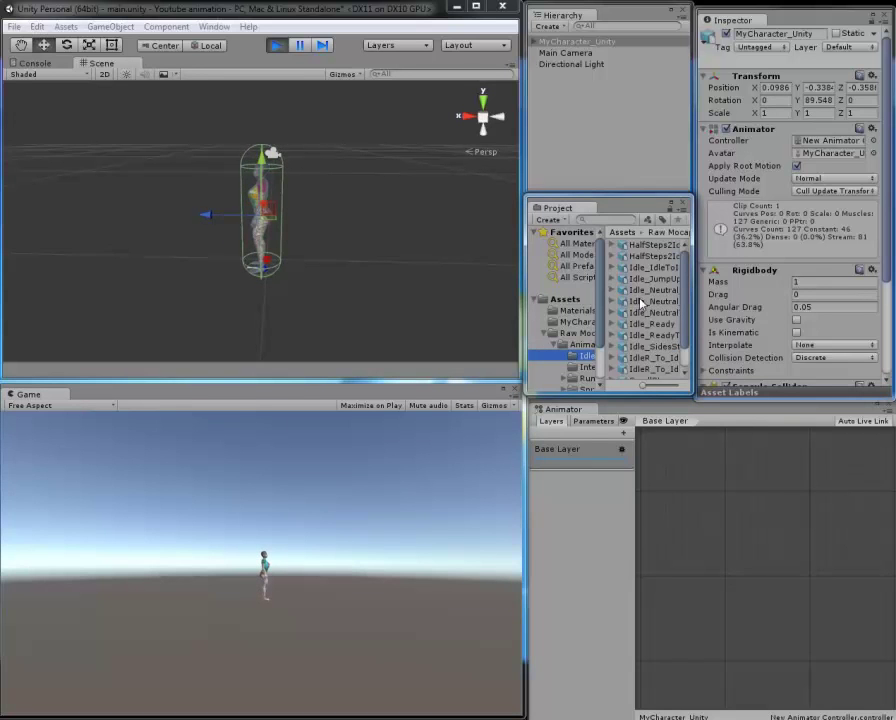
Step: Expand the Idle_Neutral file and select its Idle_Neutral_2 clip (length 32.667, Loop Time off)
{"action": "left_click", "coordinate": [638, 301]}
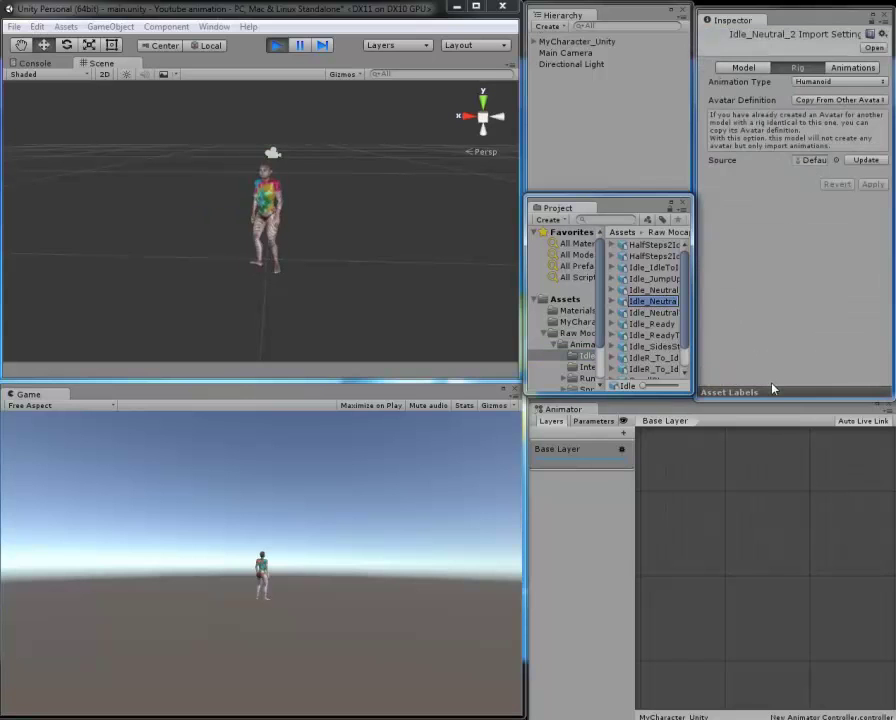
{"action": "left_click", "coordinate": [778, 392]}
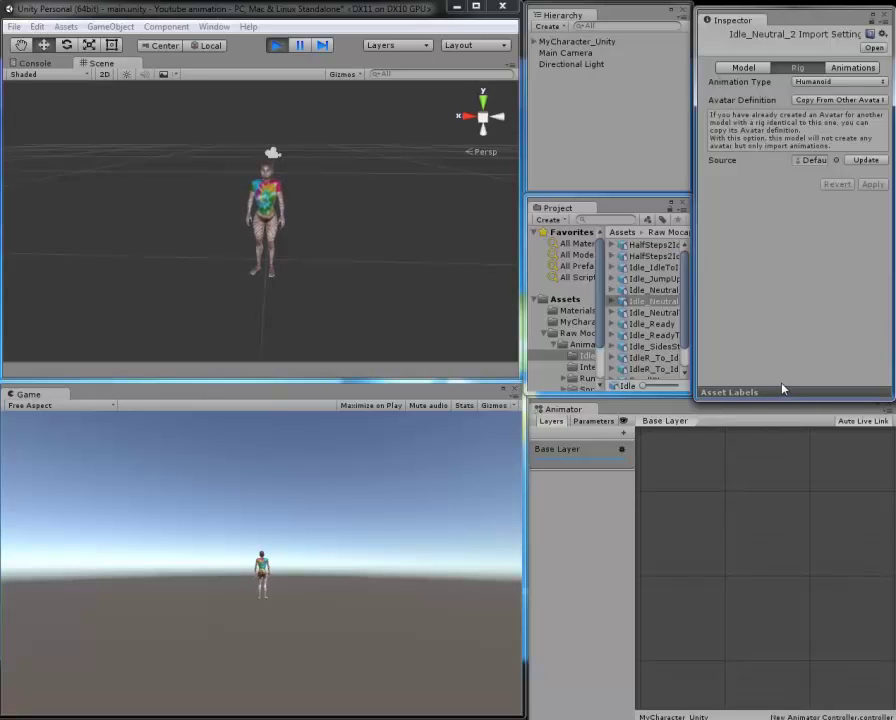
{"action": "left_click_drag", "start_coordinate": [686, 314], "coordinate": [686, 334]}
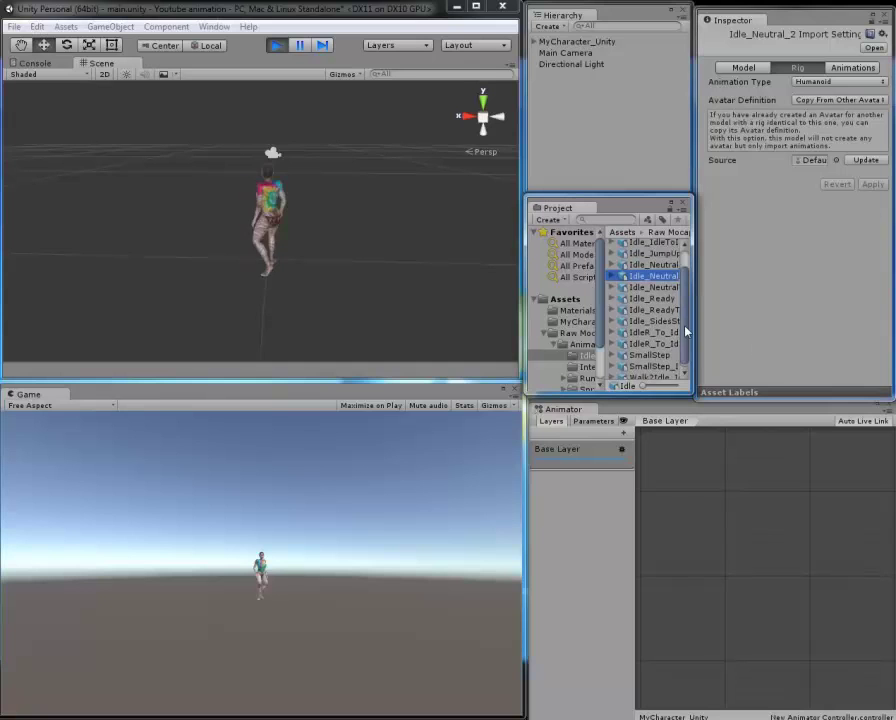
{"action": "left_click", "coordinate": [748, 384]}
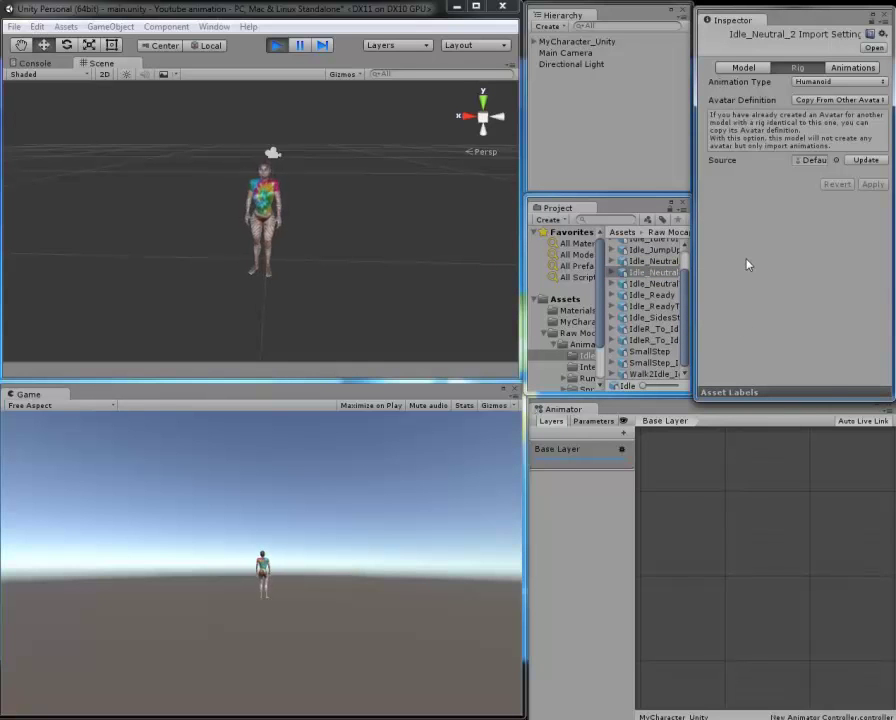
{"action": "left_click", "coordinate": [621, 272]}
{"action": "left_click", "coordinate": [647, 296]}
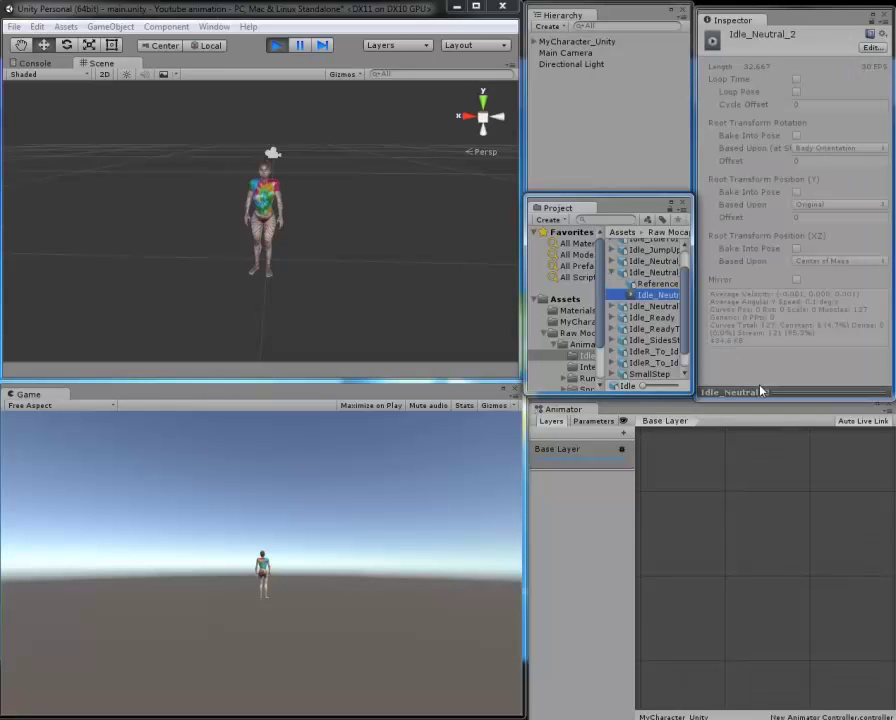
Step: Play the Idle_Neutral_2 clip in the Inspector preview, then pause it
{"action": "left_click_drag", "start_coordinate": [760, 391], "coordinate": [758, 224]}
{"action": "left_click", "coordinate": [712, 243]}
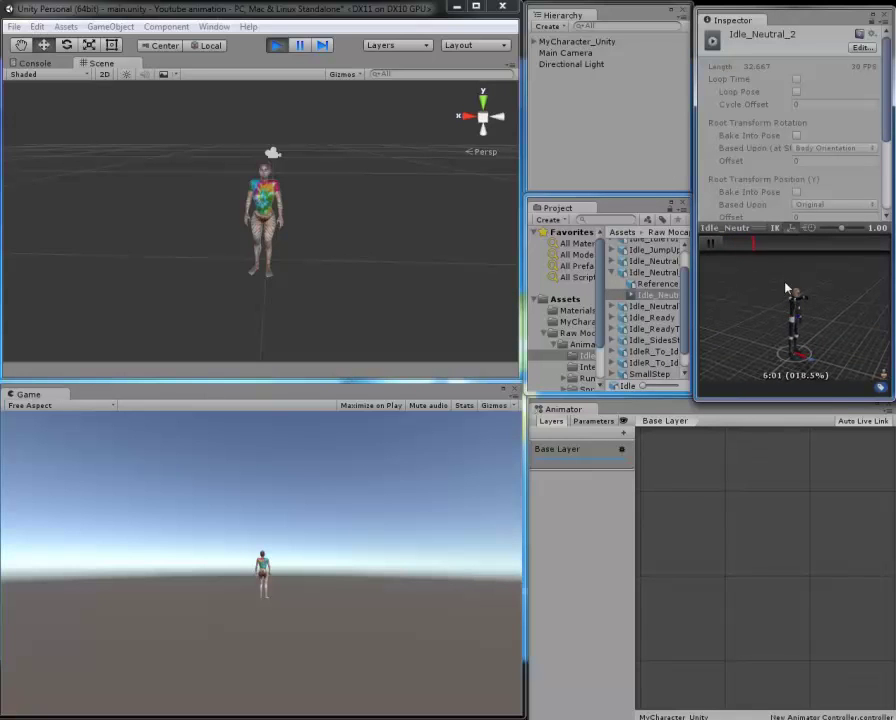
{"action": "left_click", "coordinate": [709, 245]}
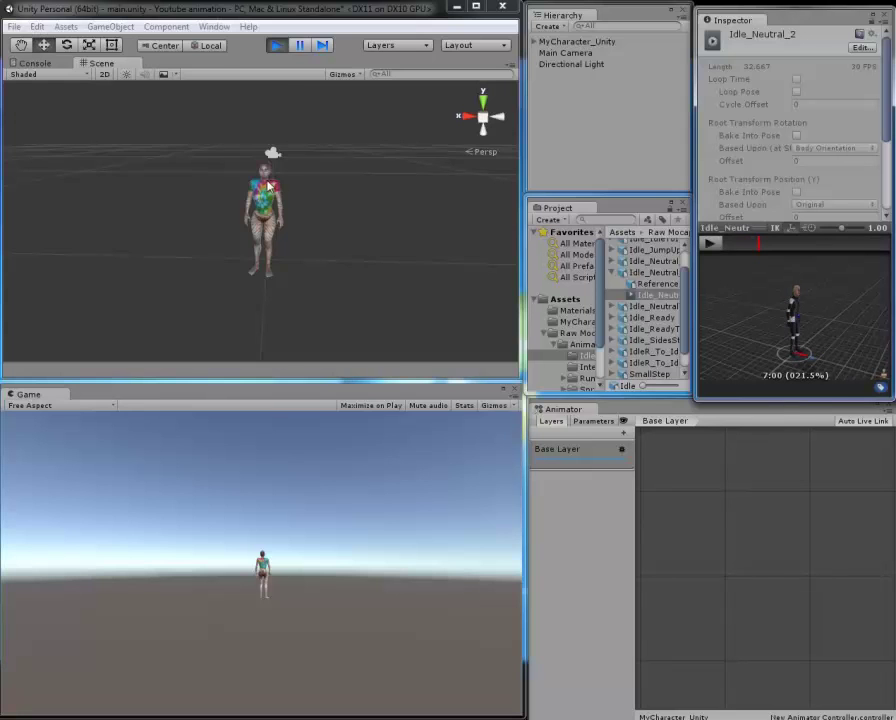
Step: Zoom the Scene view in and out on the character, then exit Play mode
{"action": "scroll", "coordinate": [292, 207], "scroll_direction": "down", "scroll_amount": 2}
{"action": "scroll", "coordinate": [328, 238], "scroll_direction": "down", "scroll_amount": 4}
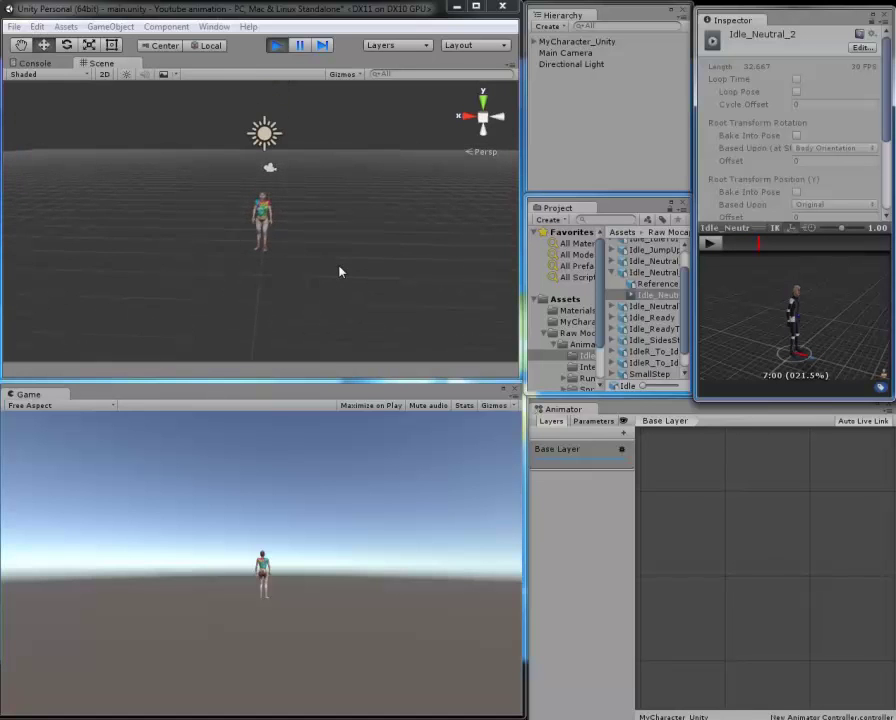
{"action": "scroll", "coordinate": [339, 271], "scroll_direction": "up", "scroll_amount": 2}
{"action": "scroll", "coordinate": [339, 272], "scroll_direction": "up", "scroll_amount": 3}
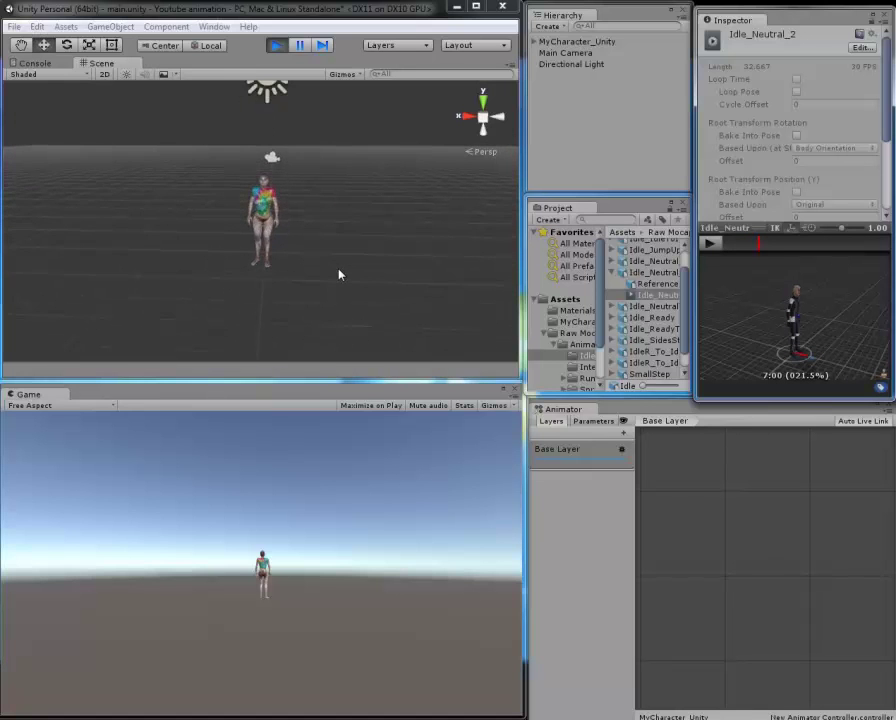
{"action": "scroll", "coordinate": [339, 274], "scroll_direction": "up", "scroll_amount": 2}
{"action": "scroll", "coordinate": [339, 275], "scroll_direction": "down", "scroll_amount": 3}
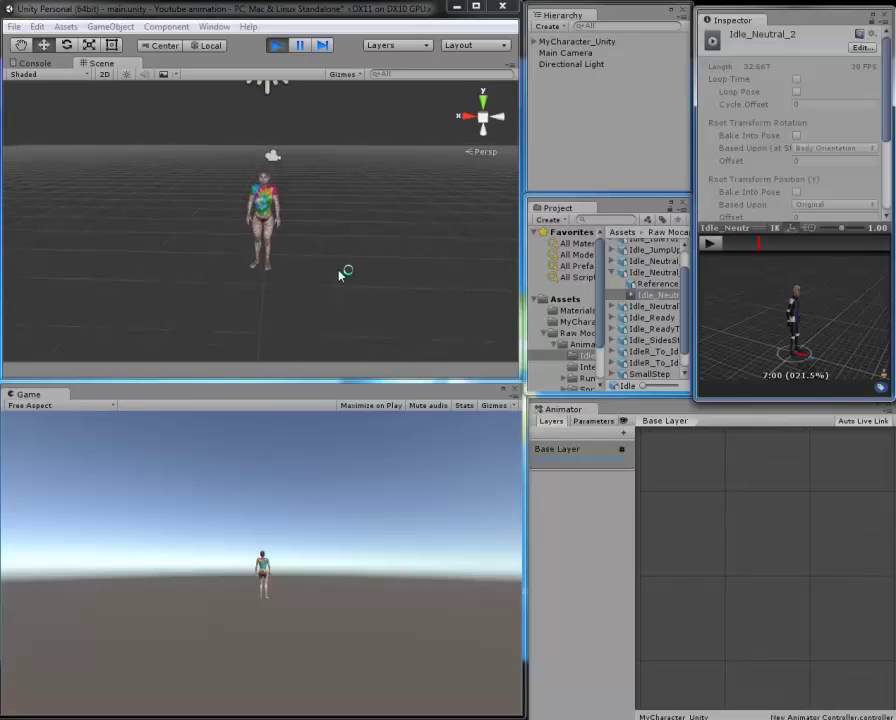
{"action": "scroll", "coordinate": [339, 275], "scroll_direction": "down", "scroll_amount": 2}
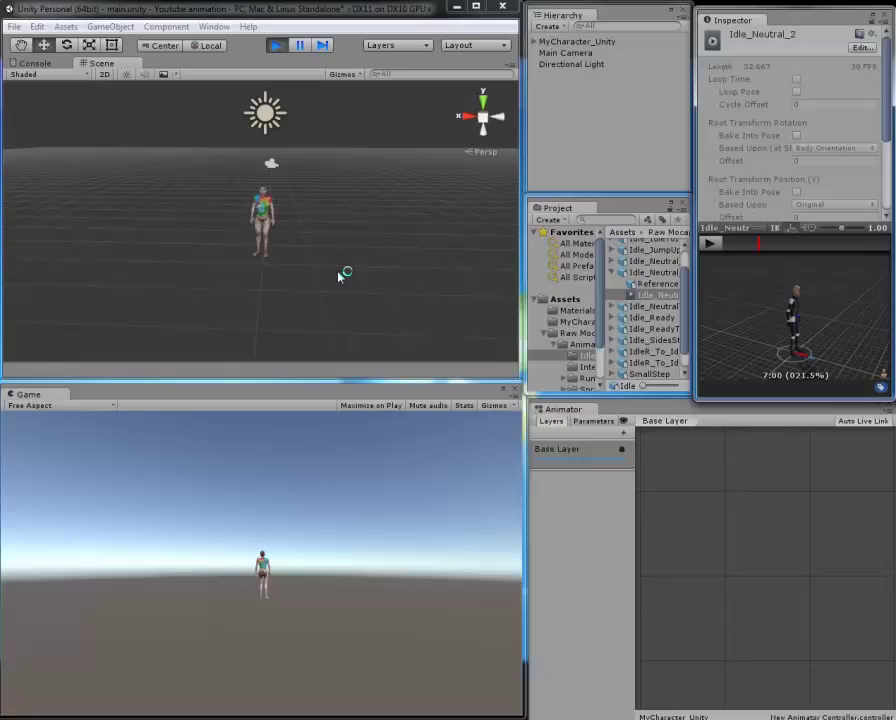
{"action": "scroll", "coordinate": [337, 281], "scroll_direction": "up", "scroll_amount": 2}
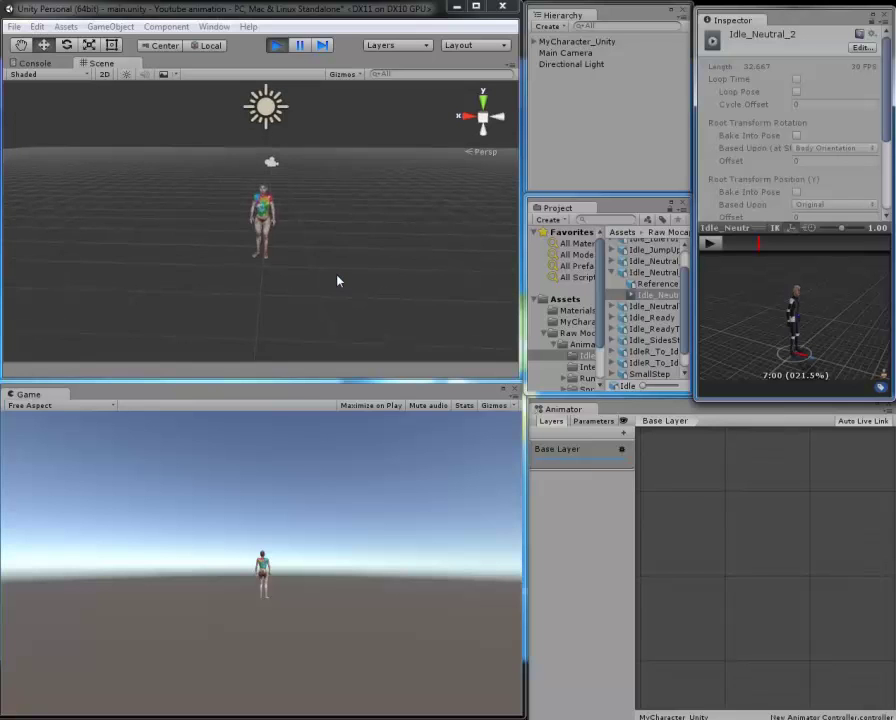
{"action": "scroll", "coordinate": [337, 281], "scroll_direction": "up", "scroll_amount": 2}
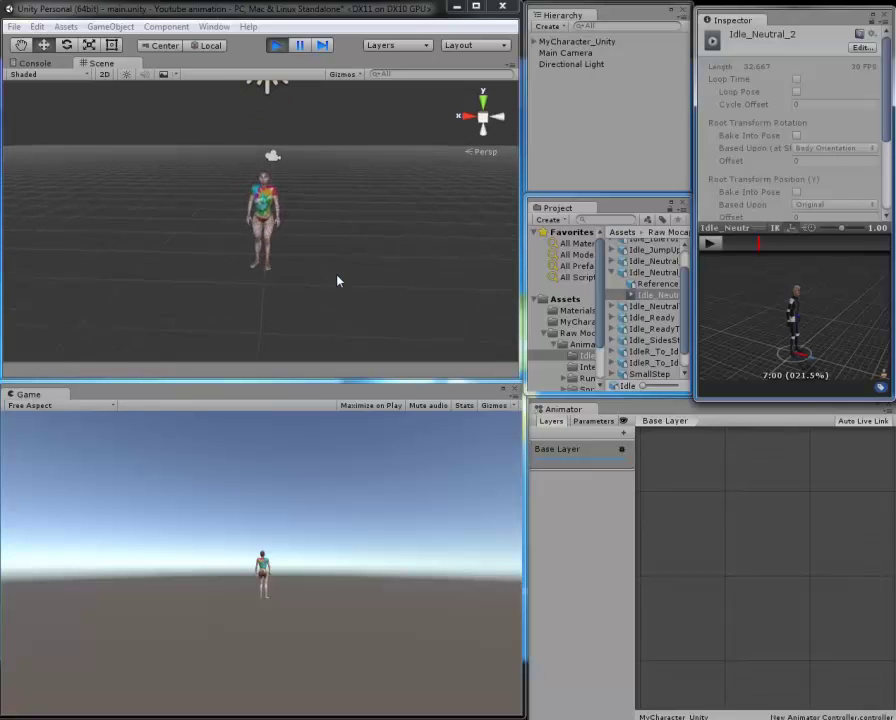
{"action": "scroll", "coordinate": [337, 281], "scroll_direction": "down", "scroll_amount": 1}
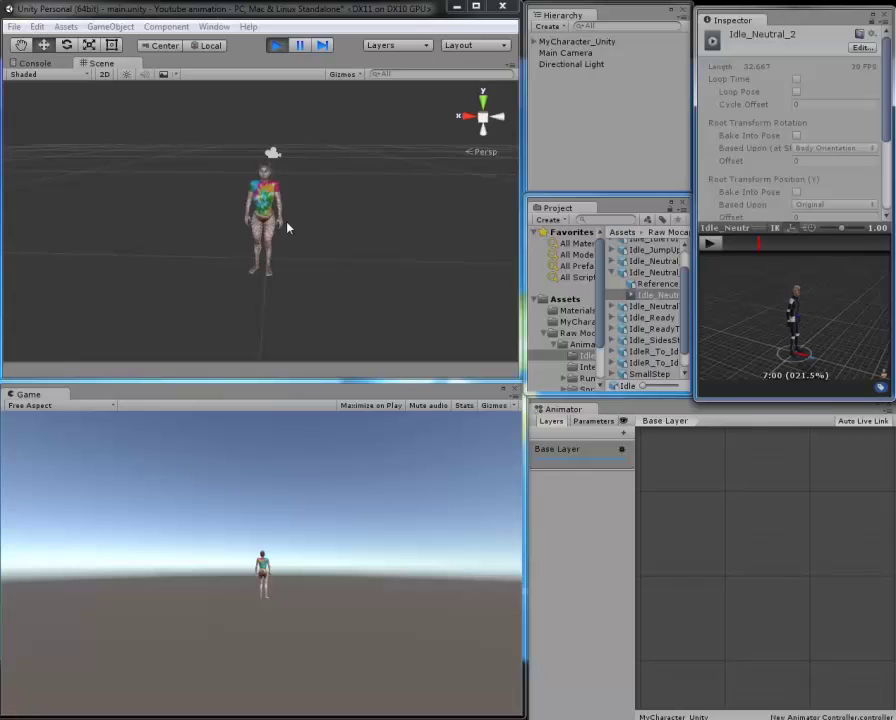
{"action": "scroll", "coordinate": [286, 222], "scroll_direction": "down", "scroll_amount": 1}
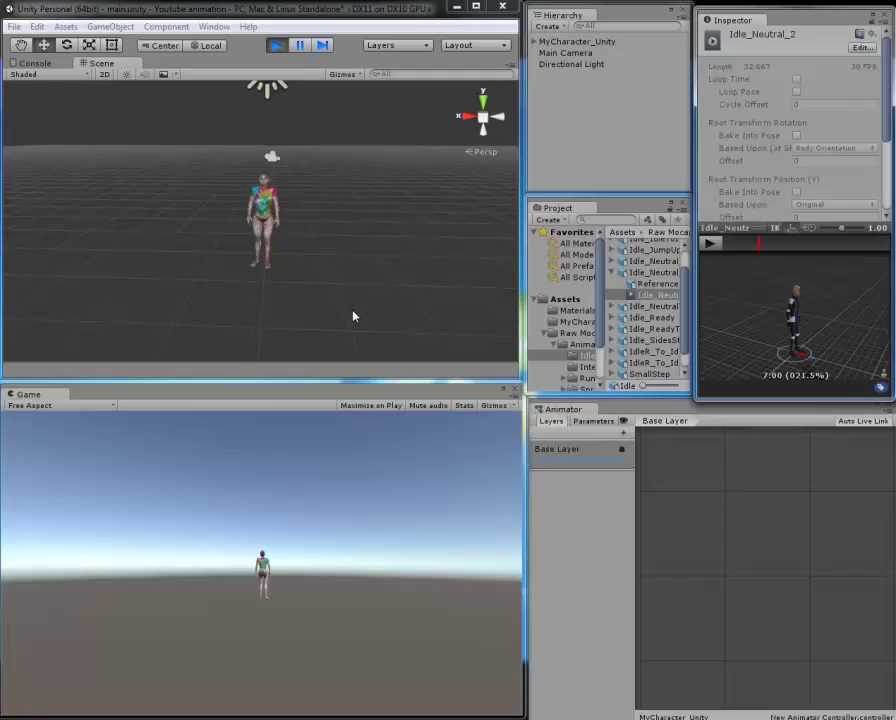
{"action": "left_click", "coordinate": [275, 46]}
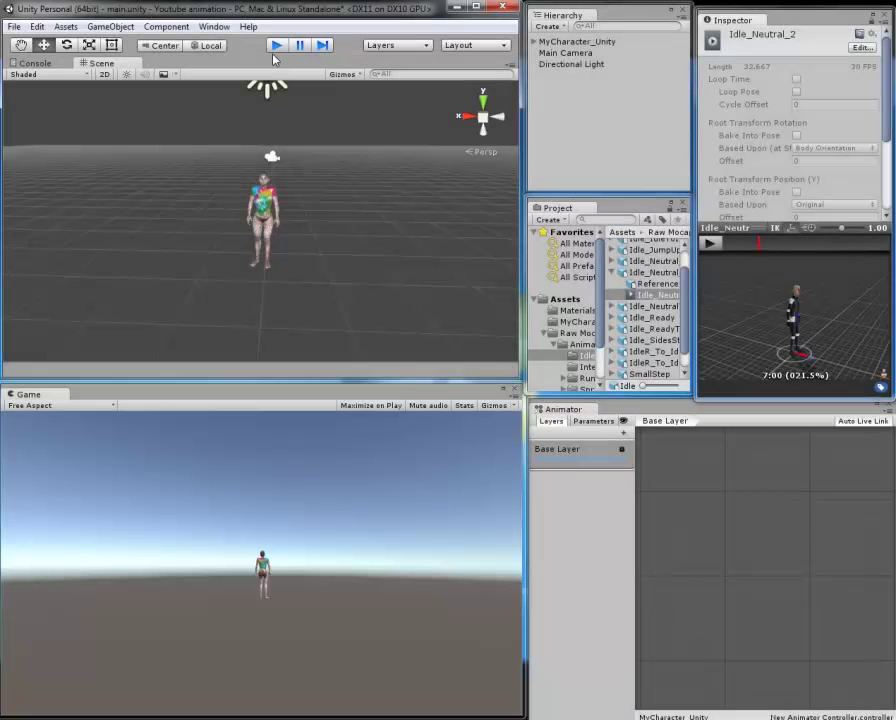